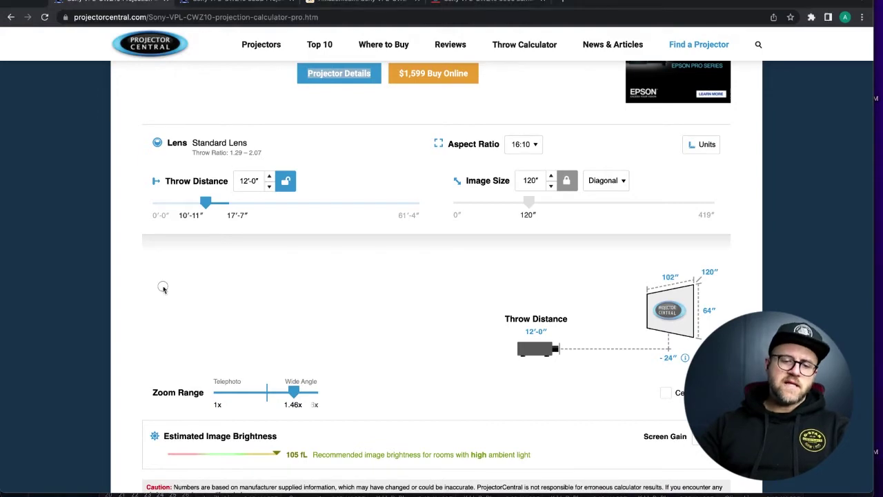
- Review the throw distance calculator page for the Sony VPL-CWZ10, from the projector selection down to the throw settings
{"action": "scroll", "coordinate": [163, 290], "scroll_direction": "up", "scroll_amount": 2}
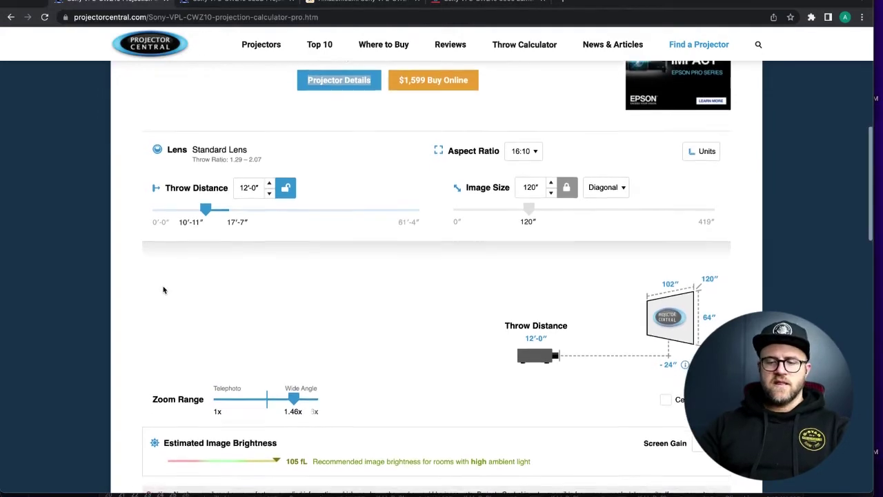
{"action": "scroll", "coordinate": [162, 285], "scroll_direction": "up", "scroll_amount": 5}
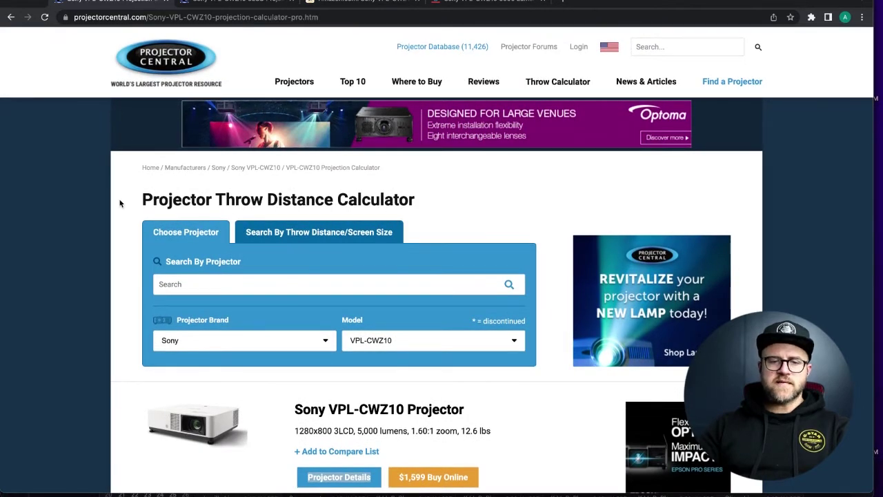
{"action": "scroll", "coordinate": [119, 203], "scroll_direction": "down", "scroll_amount": 3}
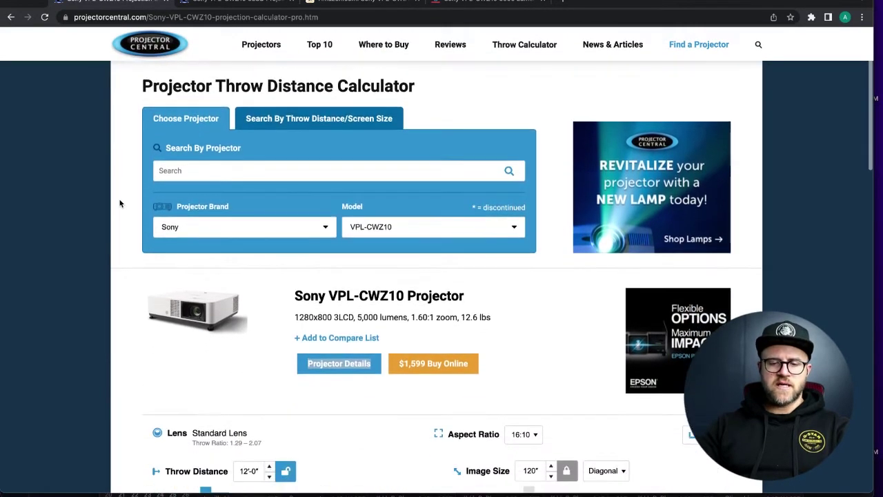
{"action": "scroll", "coordinate": [120, 203], "scroll_direction": "down", "scroll_amount": 1}
{"action": "scroll", "coordinate": [124, 263], "scroll_direction": "down", "scroll_amount": 1}
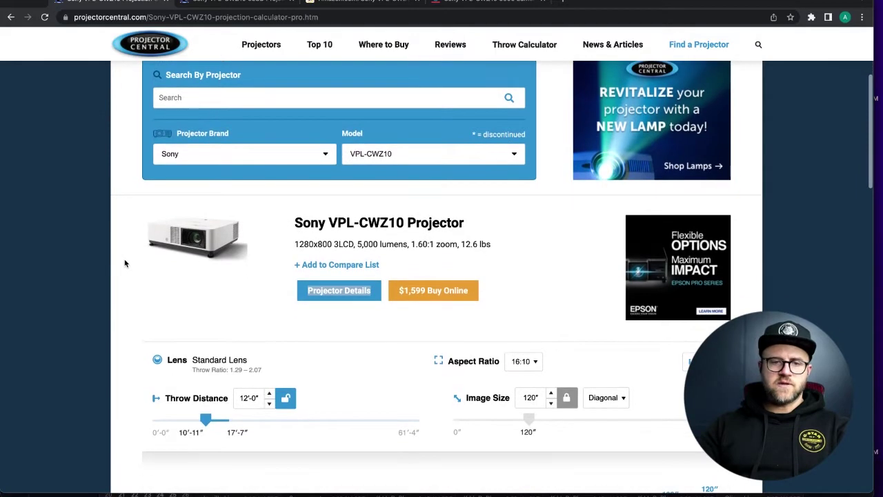
- Switch to the Sony VPL-CWZ10 product page and review its overview and highlights
{"action": "left_click", "coordinate": [235, 1]}
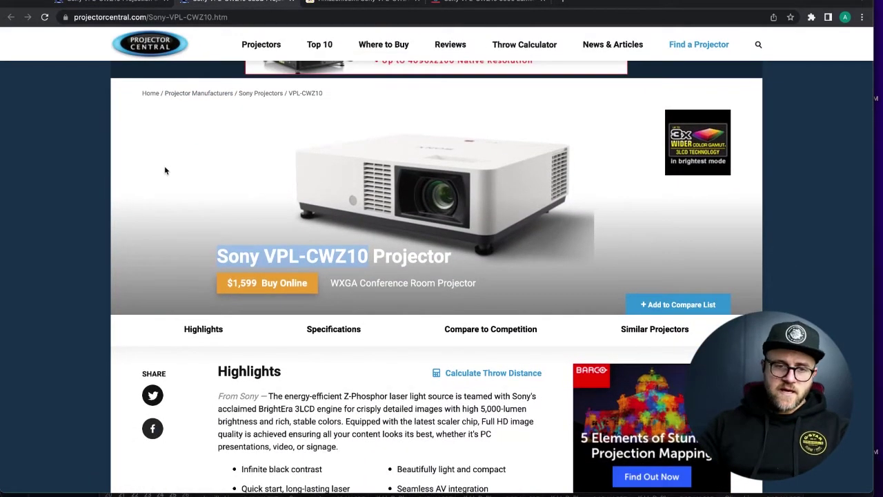
{"action": "scroll", "coordinate": [165, 170], "scroll_direction": "up", "scroll_amount": 3}
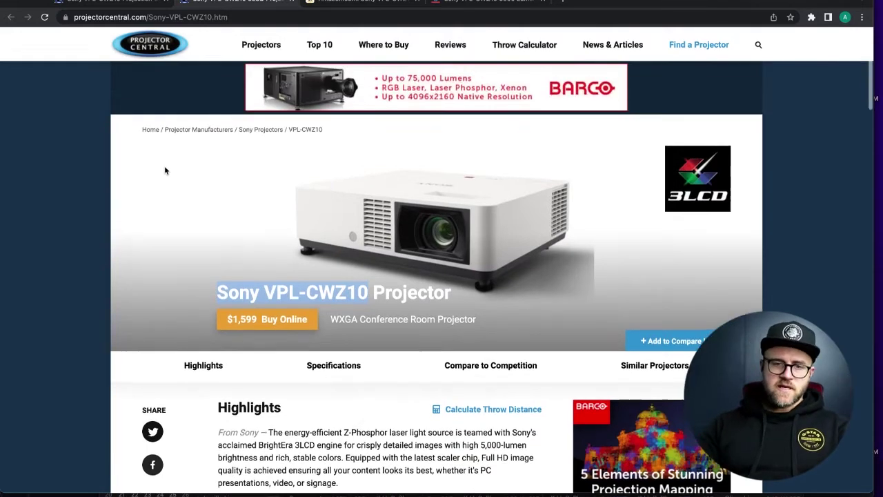
{"action": "scroll", "coordinate": [165, 170], "scroll_direction": "down", "scroll_amount": 3}
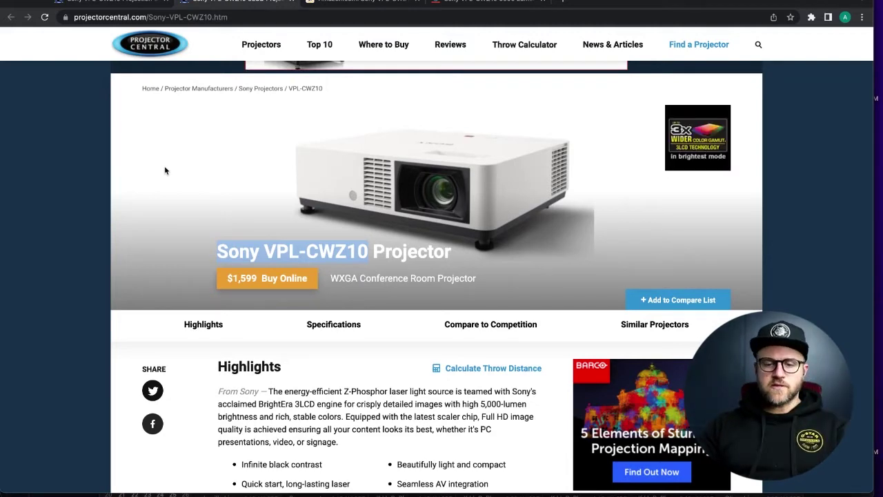
{"action": "scroll", "coordinate": [165, 170], "scroll_direction": "up", "scroll_amount": 3}
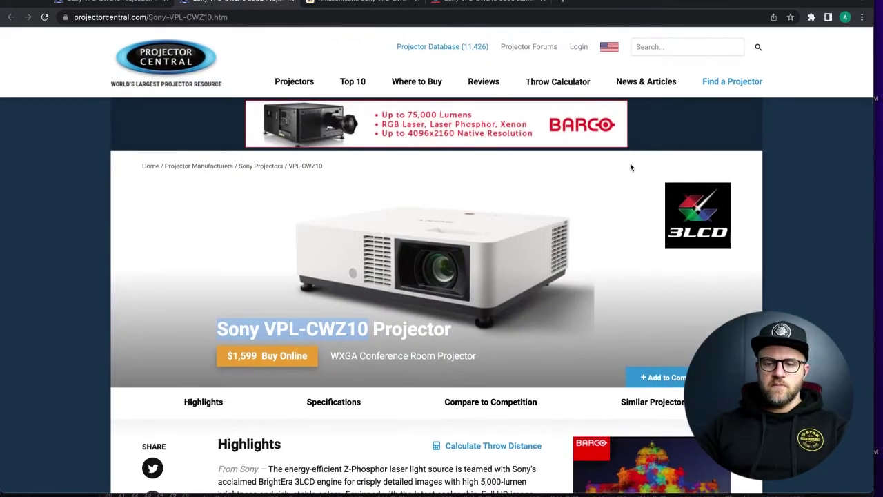
{"action": "scroll", "coordinate": [172, 248], "scroll_direction": "down", "scroll_amount": 10}
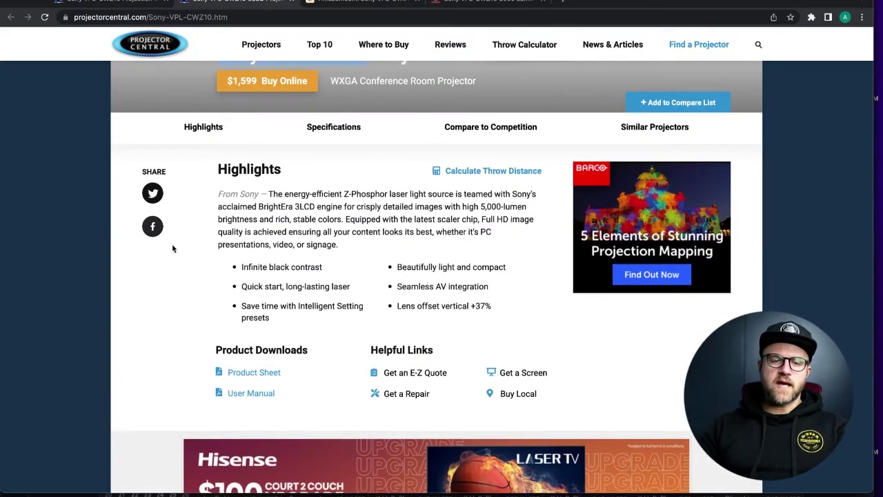
{"action": "scroll", "coordinate": [173, 201], "scroll_direction": "up", "scroll_amount": 1}
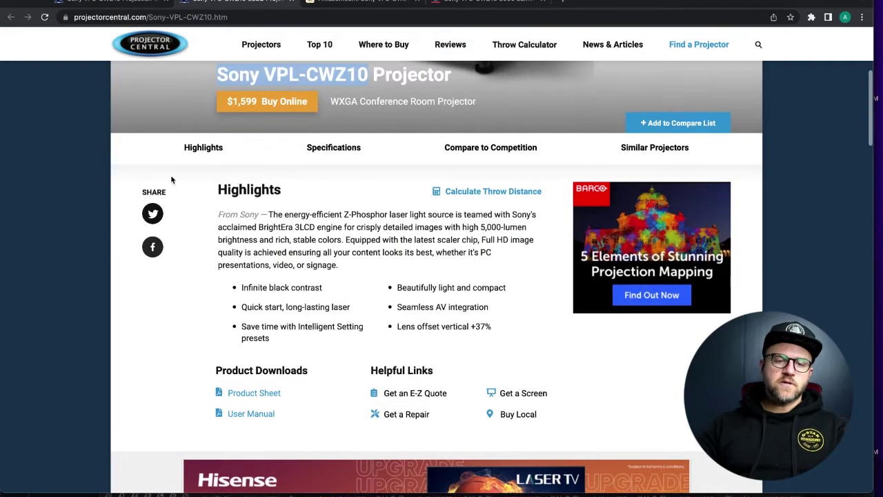
- Return to the throw calculator and examine the projector's resolution, lumens, lens and throw settings
{"action": "left_click", "coordinate": [116, 3]}
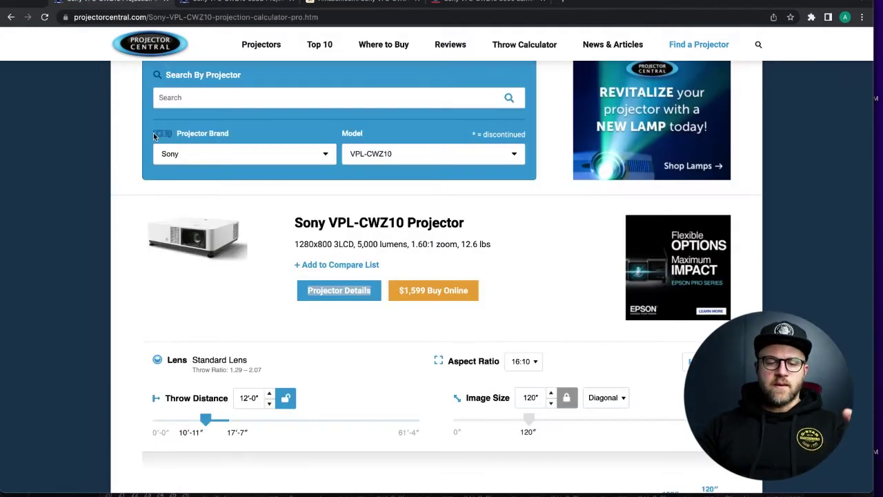
{"action": "scroll", "coordinate": [167, 238], "scroll_direction": "up", "scroll_amount": 1}
{"action": "scroll", "coordinate": [198, 251], "scroll_direction": "down", "scroll_amount": 3}
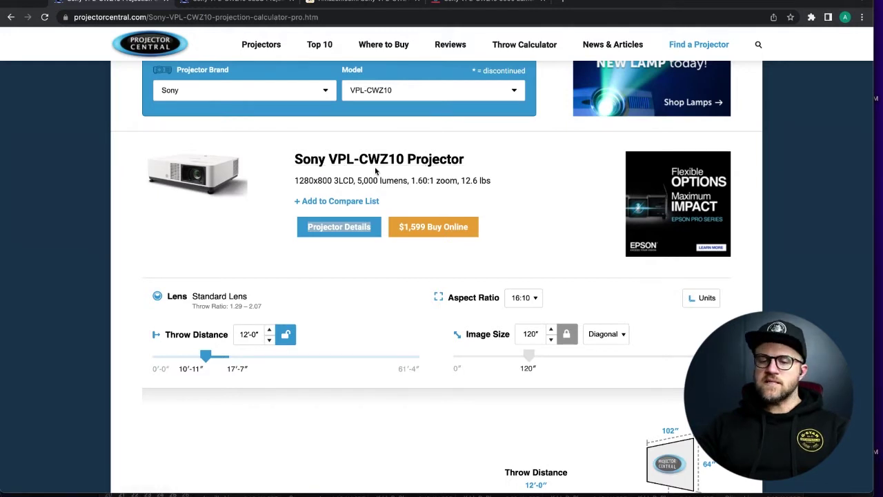
{"action": "scroll", "coordinate": [225, 176], "scroll_direction": "down", "scroll_amount": 1}
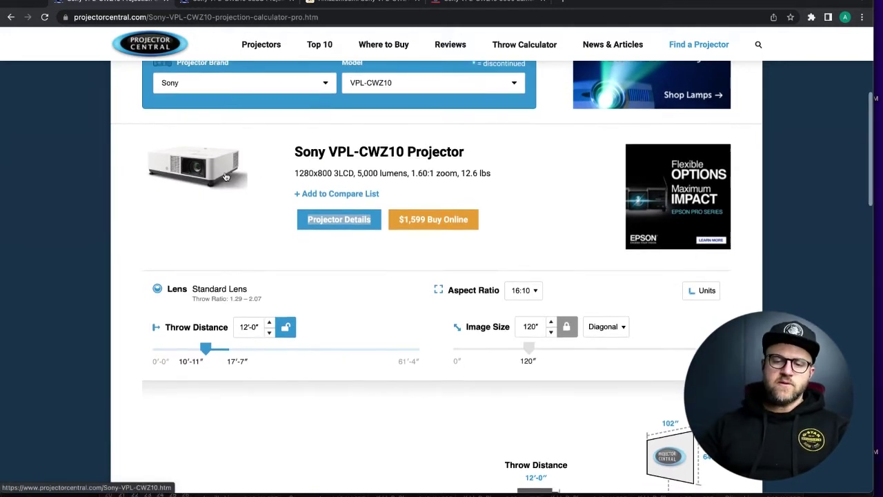
{"action": "scroll", "coordinate": [225, 178], "scroll_direction": "down", "scroll_amount": 1}
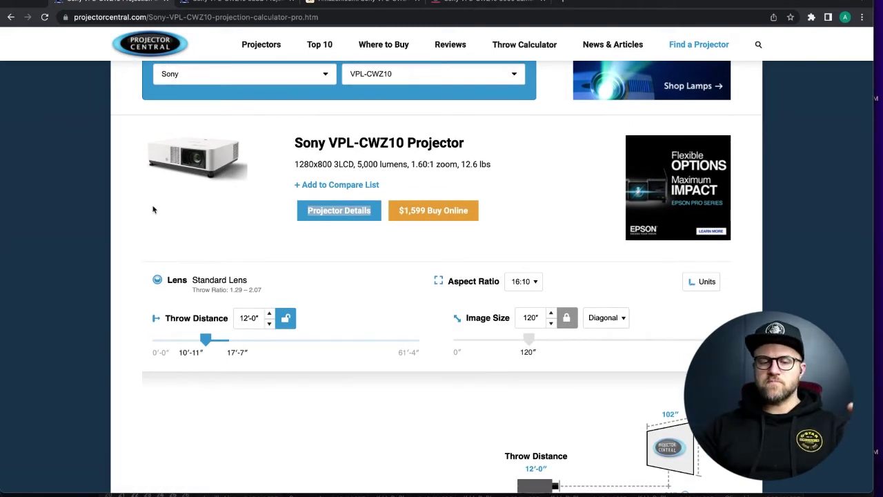
{"action": "scroll", "coordinate": [139, 212], "scroll_direction": "down", "scroll_amount": 1}
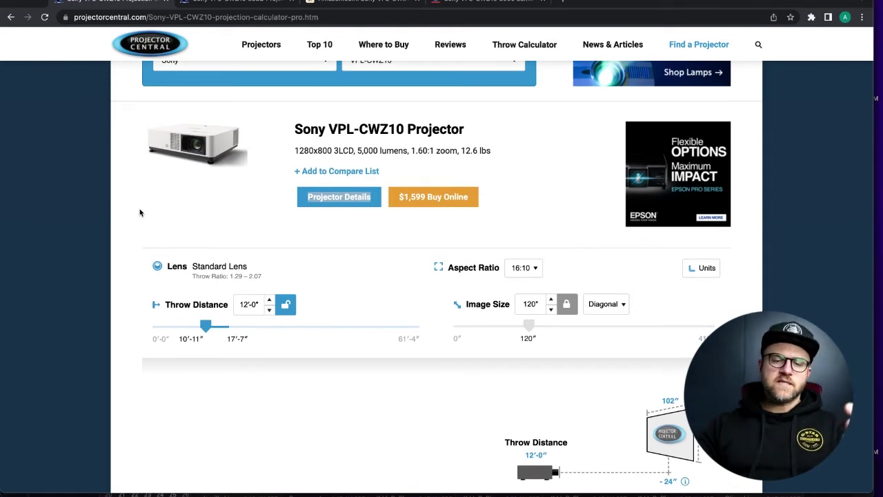
{"action": "scroll", "coordinate": [118, 228], "scroll_direction": "up", "scroll_amount": 1}
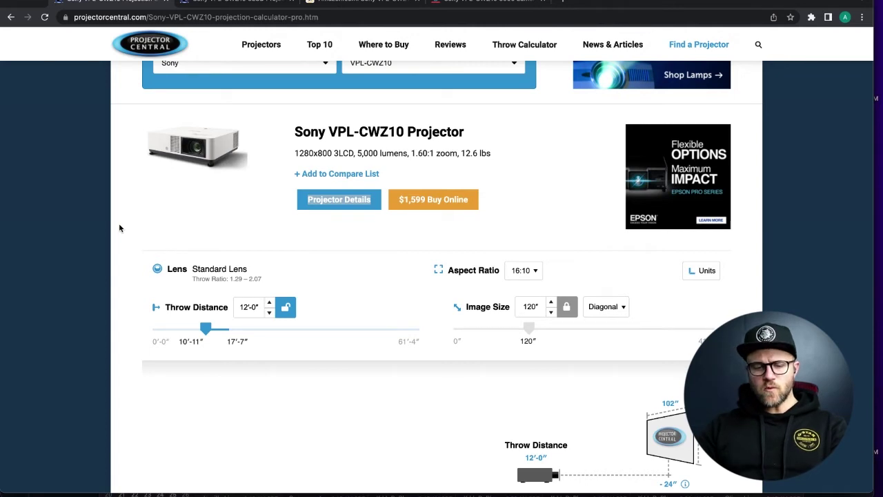
{"action": "scroll", "coordinate": [120, 227], "scroll_direction": "down", "scroll_amount": 1}
{"action": "scroll", "coordinate": [119, 227], "scroll_direction": "down", "scroll_amount": 1}
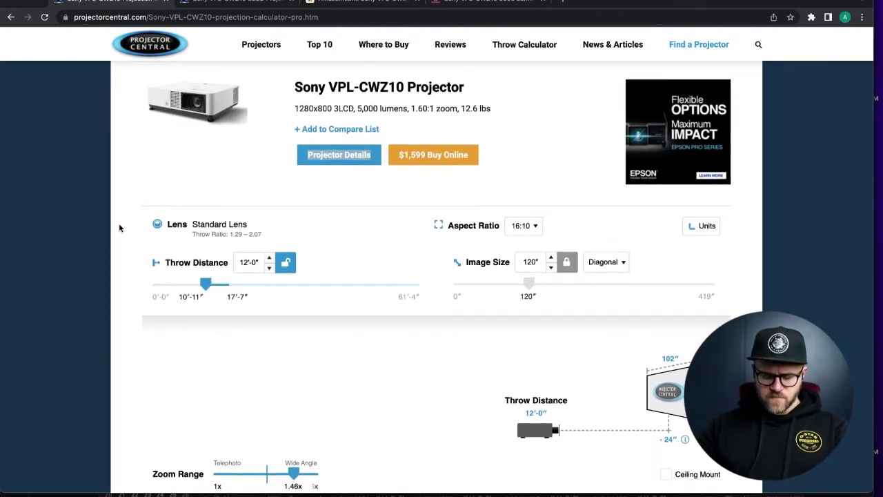
{"action": "scroll", "coordinate": [118, 228], "scroll_direction": "up", "scroll_amount": 1}
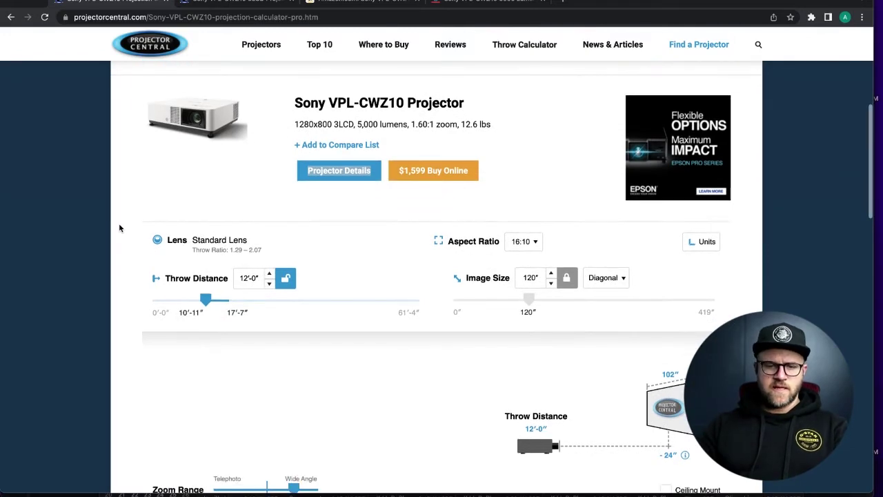
{"action": "scroll", "coordinate": [119, 228], "scroll_direction": "up", "scroll_amount": 1}
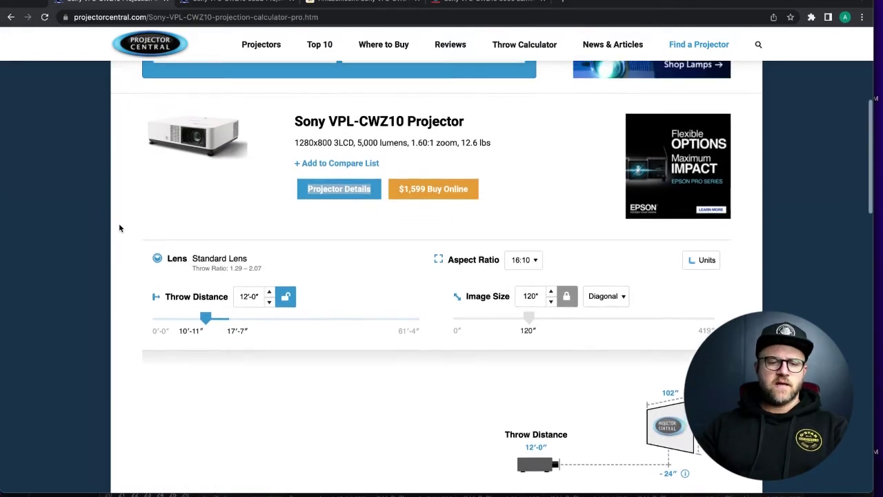
{"action": "scroll", "coordinate": [118, 228], "scroll_direction": "down", "scroll_amount": 1}
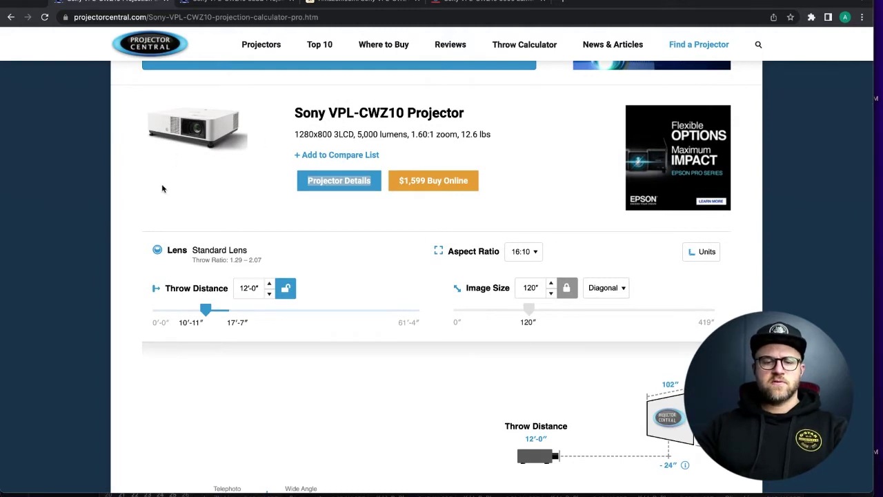
{"action": "scroll", "coordinate": [162, 186], "scroll_direction": "down", "scroll_amount": 1}
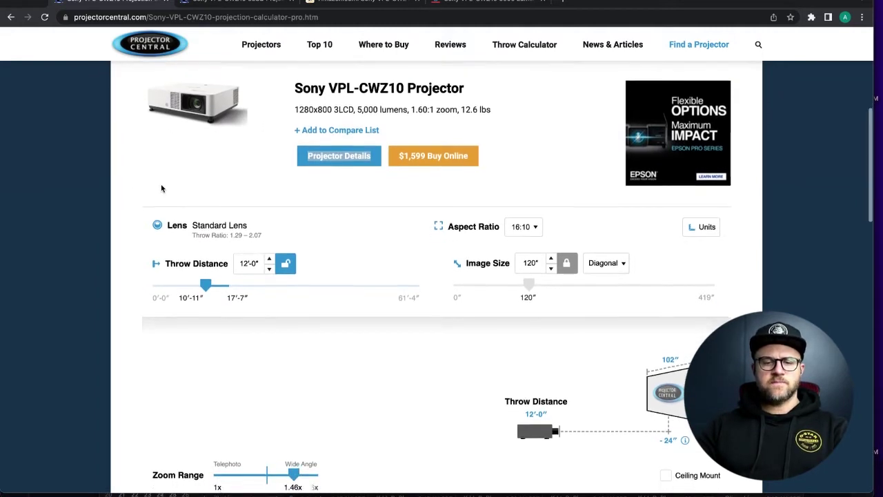
{"action": "scroll", "coordinate": [150, 223], "scroll_direction": "down", "scroll_amount": 1}
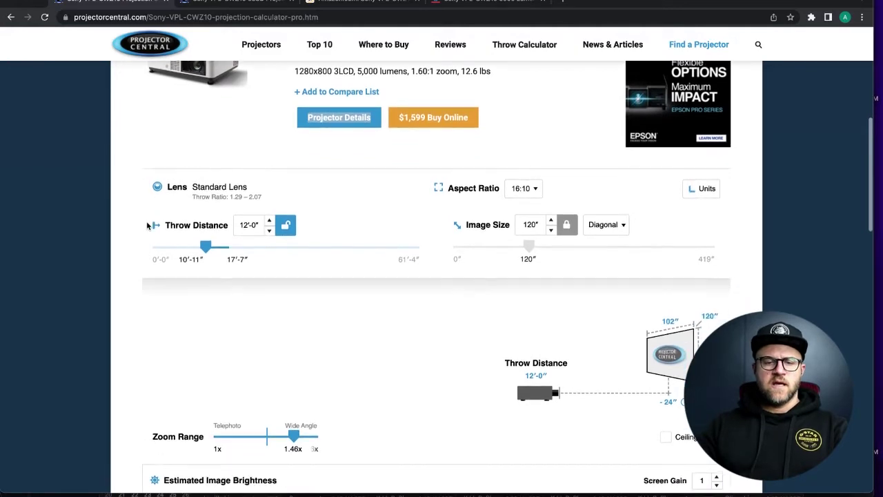
{"action": "scroll", "coordinate": [147, 226], "scroll_direction": "down", "scroll_amount": 3}
{"action": "scroll", "coordinate": [147, 226], "scroll_direction": "up", "scroll_amount": 5}
{"action": "scroll", "coordinate": [147, 226], "scroll_direction": "down", "scroll_amount": 3}
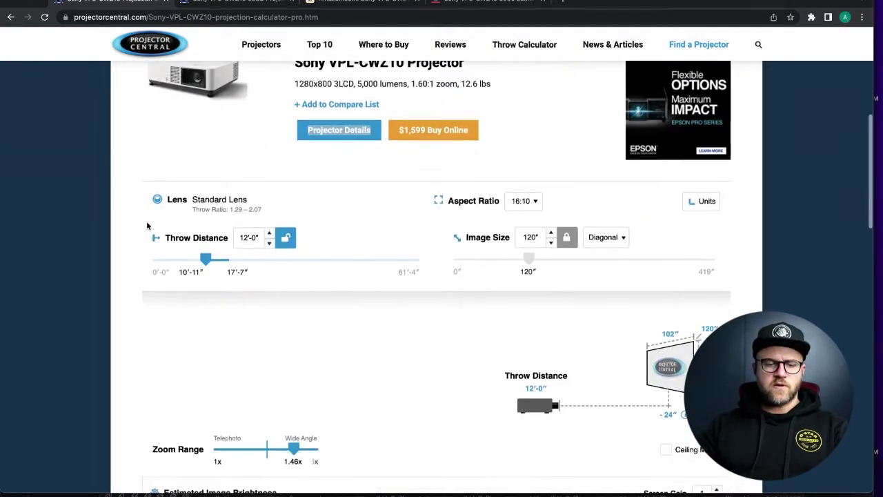
{"action": "scroll", "coordinate": [146, 226], "scroll_direction": "up", "scroll_amount": 1}
{"action": "scroll", "coordinate": [147, 225], "scroll_direction": "down", "scroll_amount": 1}
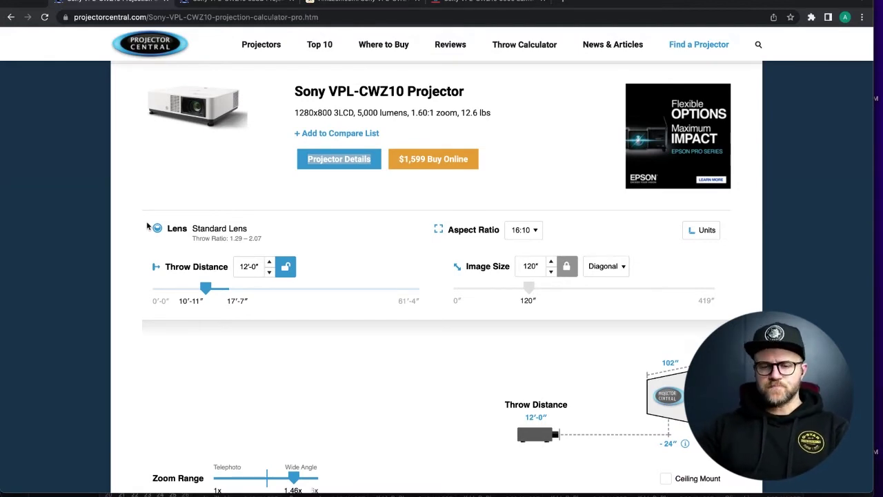
{"action": "scroll", "coordinate": [116, 218], "scroll_direction": "down", "scroll_amount": 1}
{"action": "scroll", "coordinate": [116, 216], "scroll_direction": "up", "scroll_amount": 1}
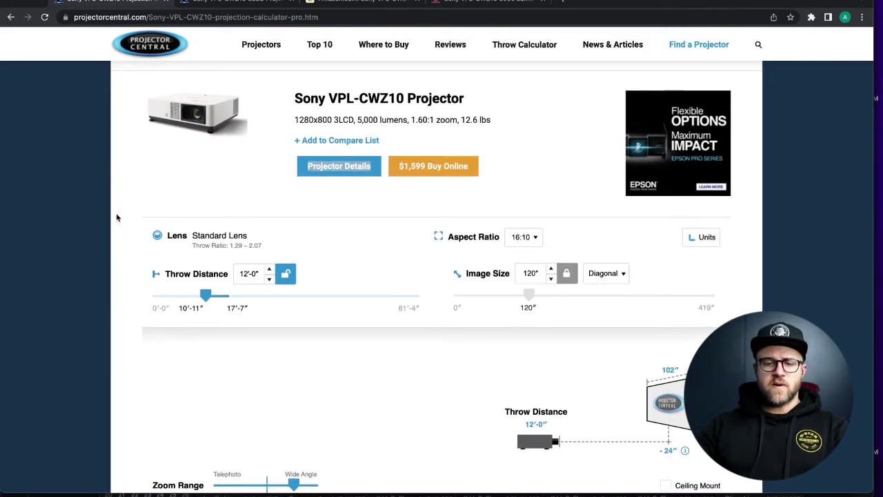
{"action": "scroll", "coordinate": [116, 218], "scroll_direction": "down", "scroll_amount": 1}
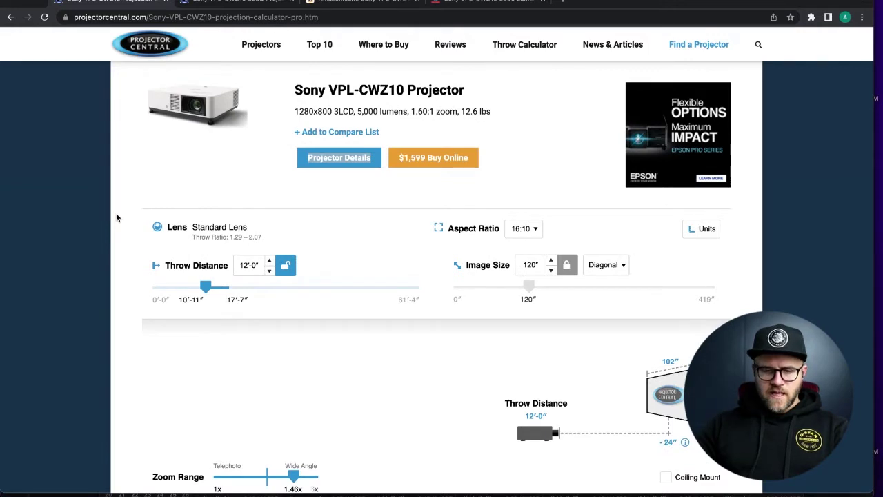
- Unlock the image size in the throw calculator and set it to 300" diagonal
{"action": "scroll", "coordinate": [116, 217], "scroll_direction": "down", "scroll_amount": 4}
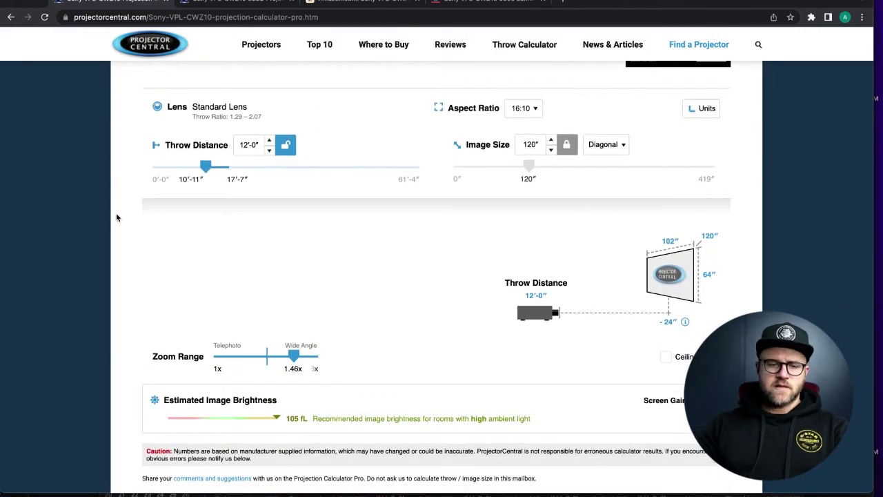
{"action": "scroll", "coordinate": [120, 245], "scroll_direction": "up", "scroll_amount": 1}
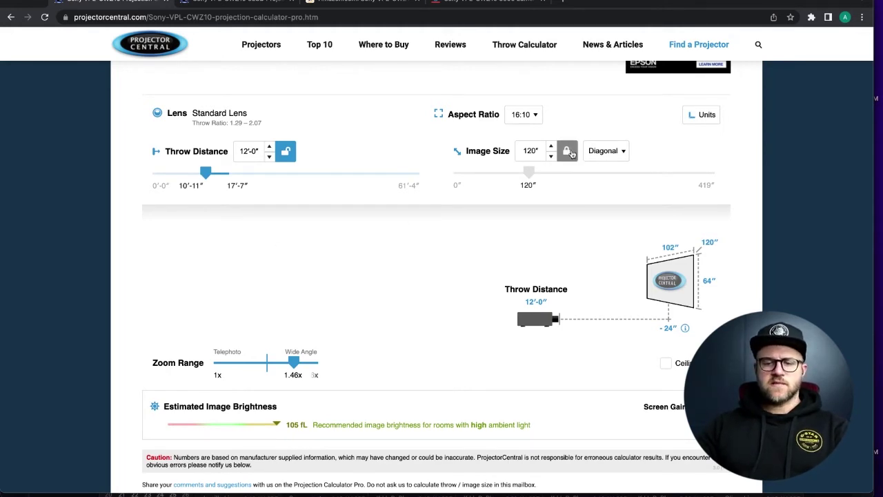
{"action": "left_click", "coordinate": [566, 150]}
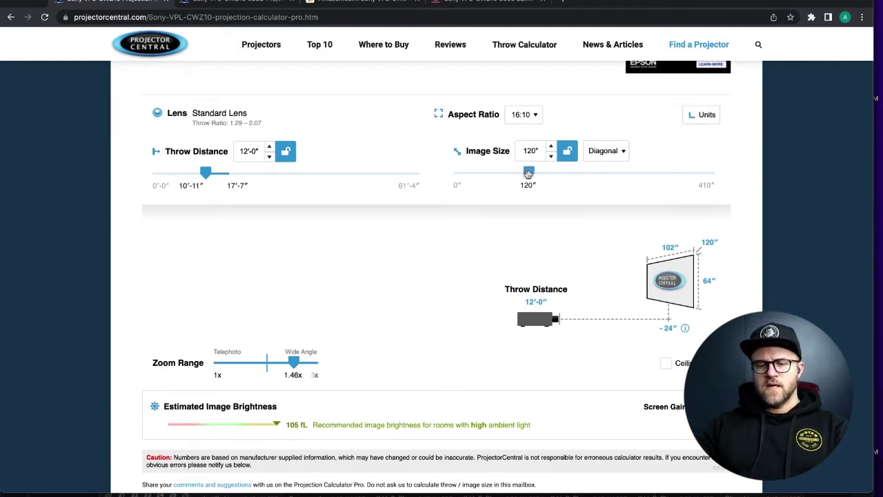
{"action": "left_click_drag", "start_coordinate": [528, 173], "coordinate": [640, 170]}
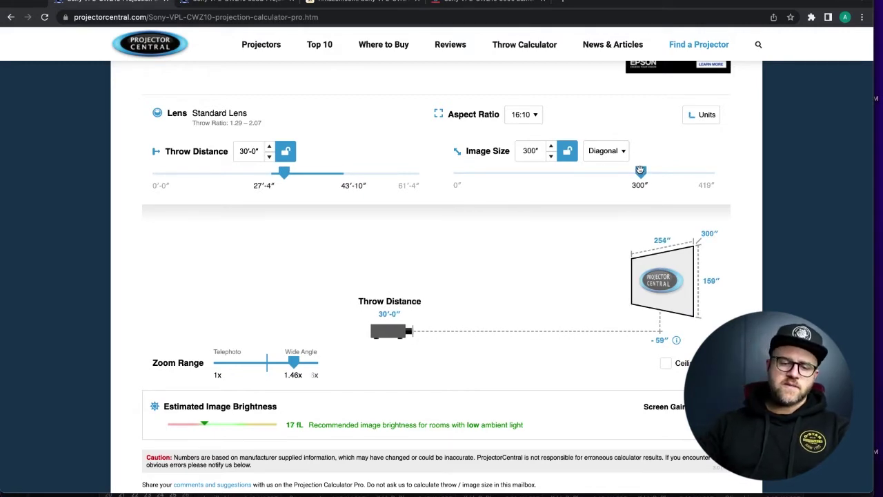
{"action": "left_click_drag", "start_coordinate": [640, 171], "coordinate": [641, 171]}
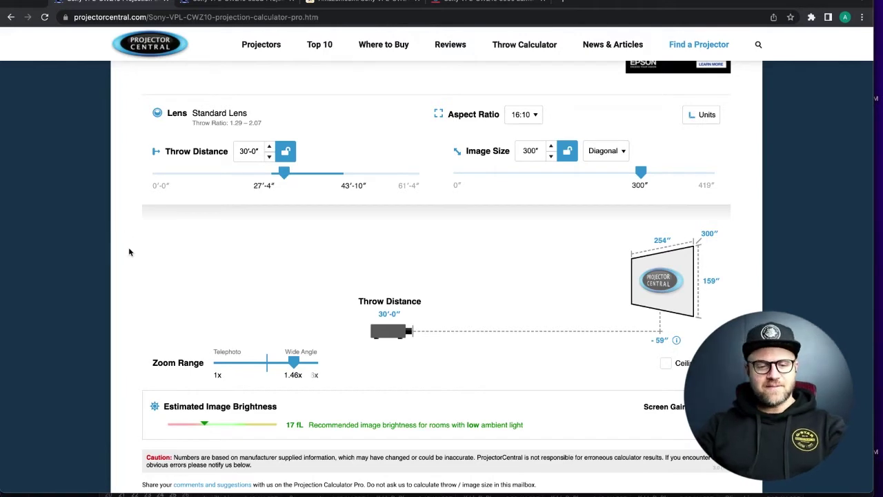
- Reduce the image size to 120" diagonal in the throw calculator and lock it
{"action": "scroll", "coordinate": [128, 252], "scroll_direction": "down", "scroll_amount": 1}
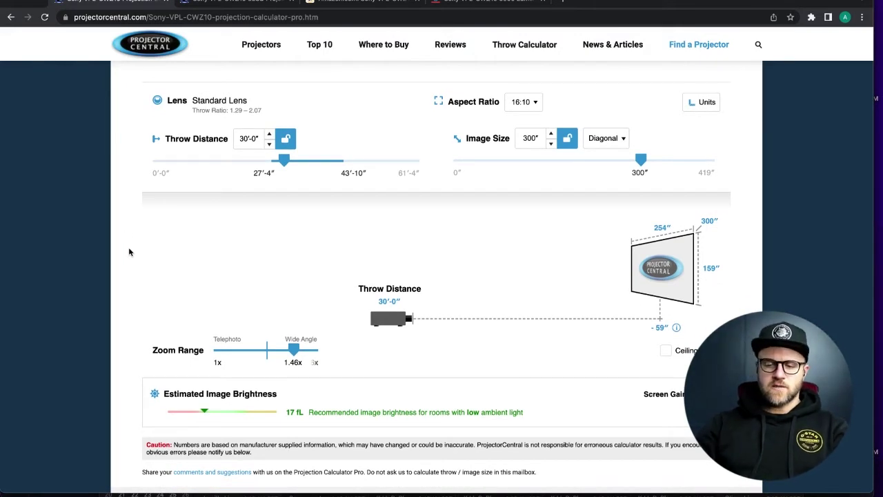
{"action": "scroll", "coordinate": [238, 252], "scroll_direction": "up", "scroll_amount": 1}
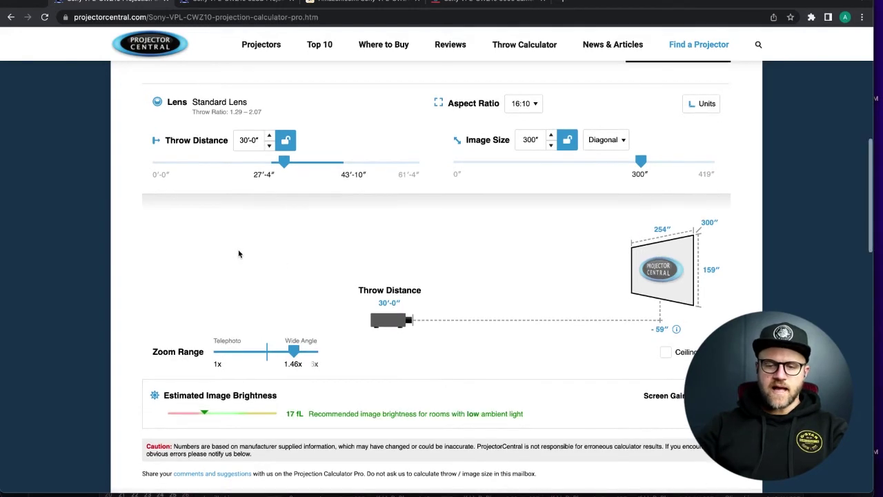
{"action": "left_click_drag", "start_coordinate": [641, 161], "coordinate": [556, 162]}
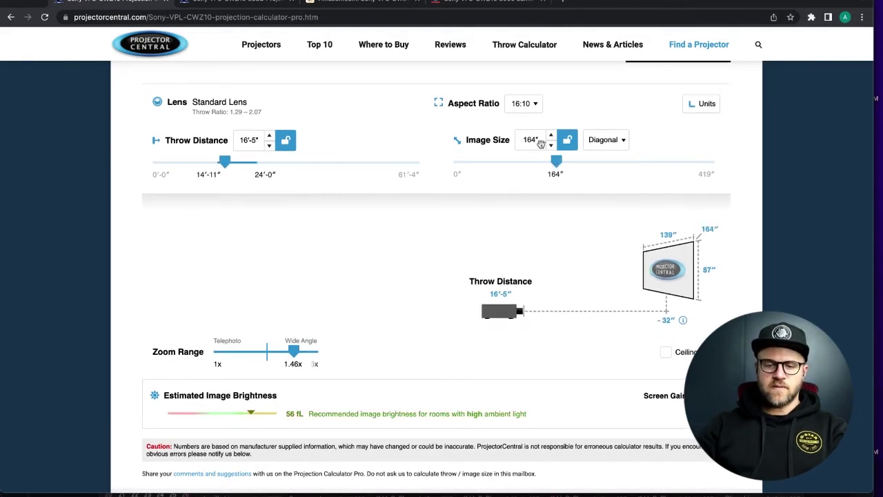
{"action": "double_click", "coordinate": [538, 140]}
{"action": "type", "text": "120"}
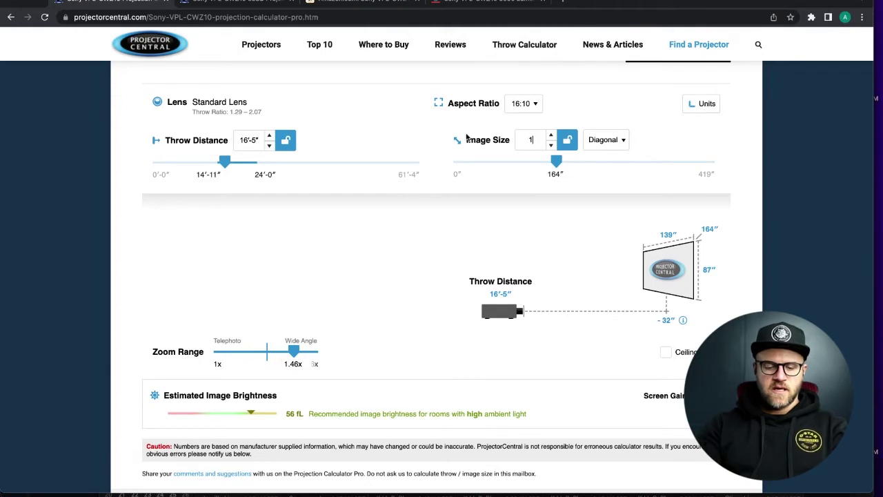
{"action": "key", "text": "Return"}
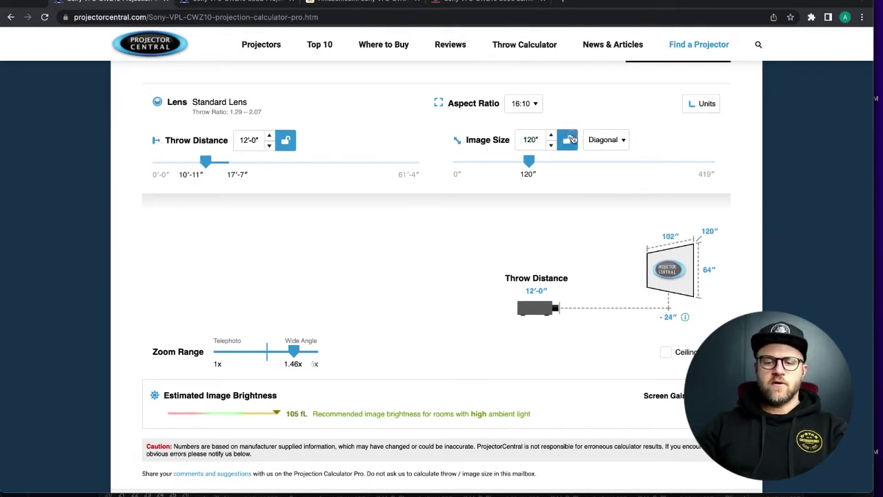
{"action": "left_click", "coordinate": [566, 139]}
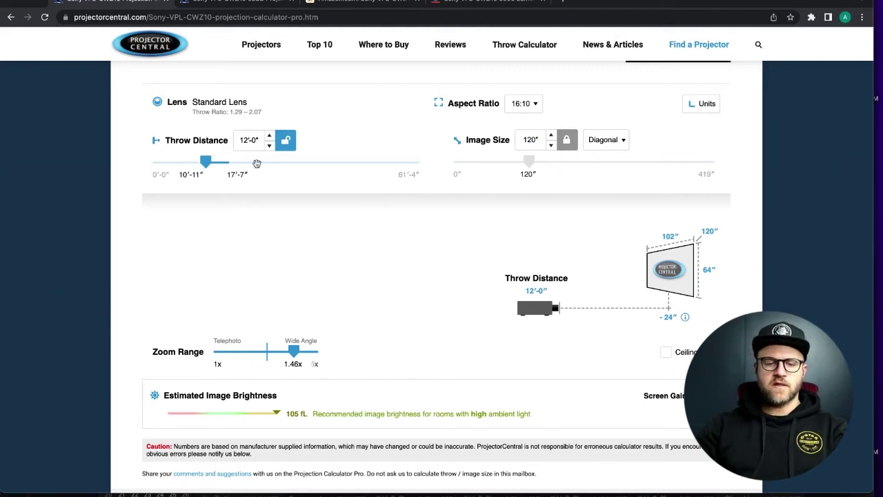
- Examine the throw distance range, zoom range and estimated brightness for the locked 120" image
{"action": "scroll", "coordinate": [242, 290], "scroll_direction": "down", "scroll_amount": 1}
{"action": "scroll", "coordinate": [242, 292], "scroll_direction": "down", "scroll_amount": 2}
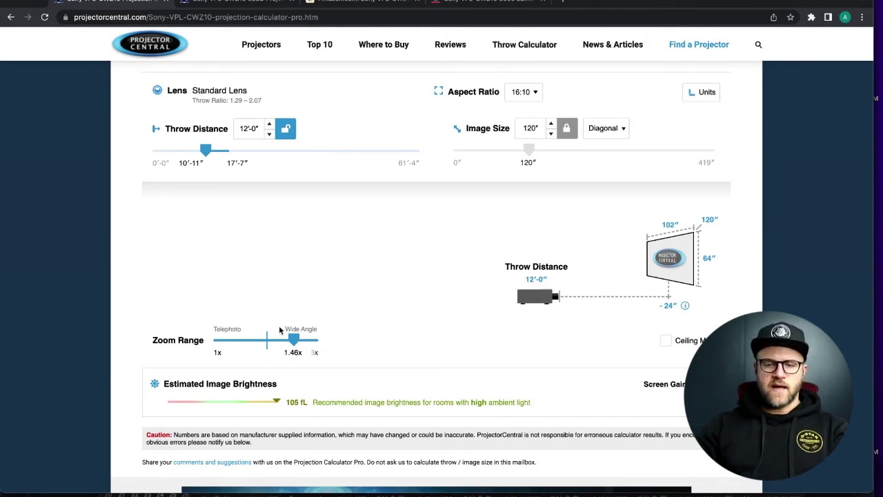
{"action": "scroll", "coordinate": [279, 324], "scroll_direction": "up", "scroll_amount": 5}
{"action": "scroll", "coordinate": [280, 329], "scroll_direction": "down", "scroll_amount": 3}
{"action": "scroll", "coordinate": [278, 330], "scroll_direction": "down", "scroll_amount": 1}
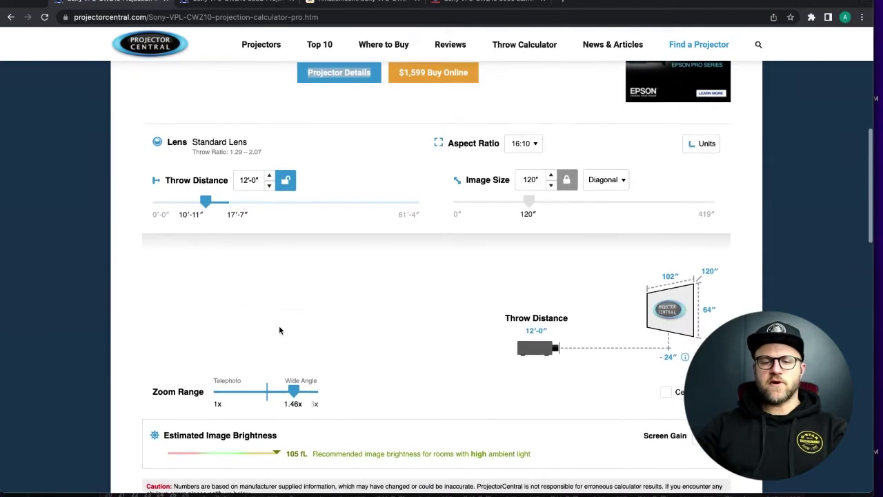
{"action": "scroll", "coordinate": [132, 299], "scroll_direction": "down", "scroll_amount": 1}
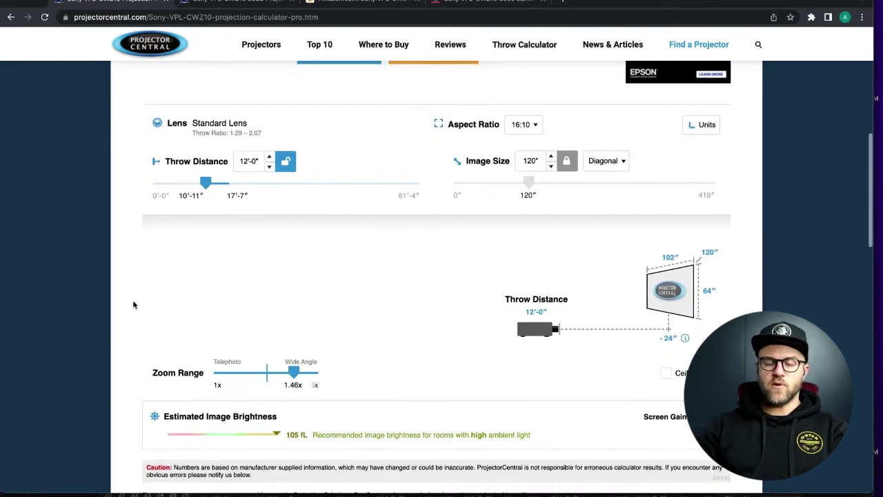
{"action": "scroll", "coordinate": [131, 310], "scroll_direction": "down", "scroll_amount": 1}
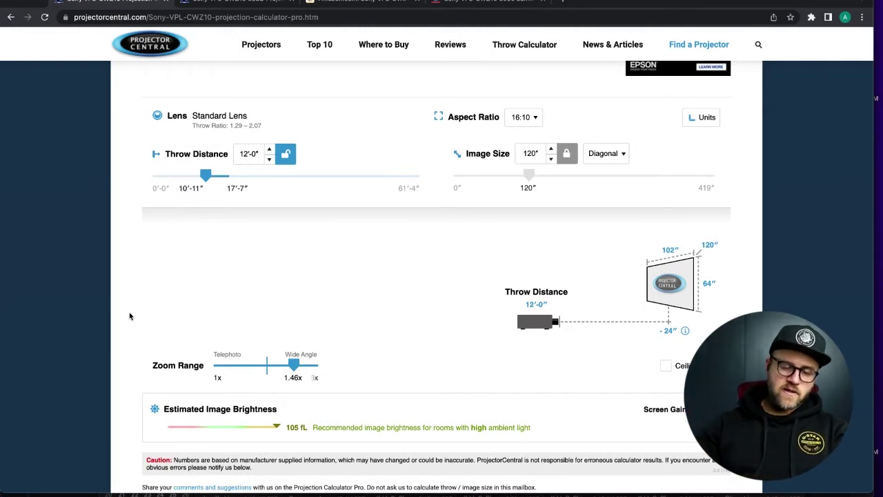
{"action": "scroll", "coordinate": [118, 332], "scroll_direction": "up", "scroll_amount": 1}
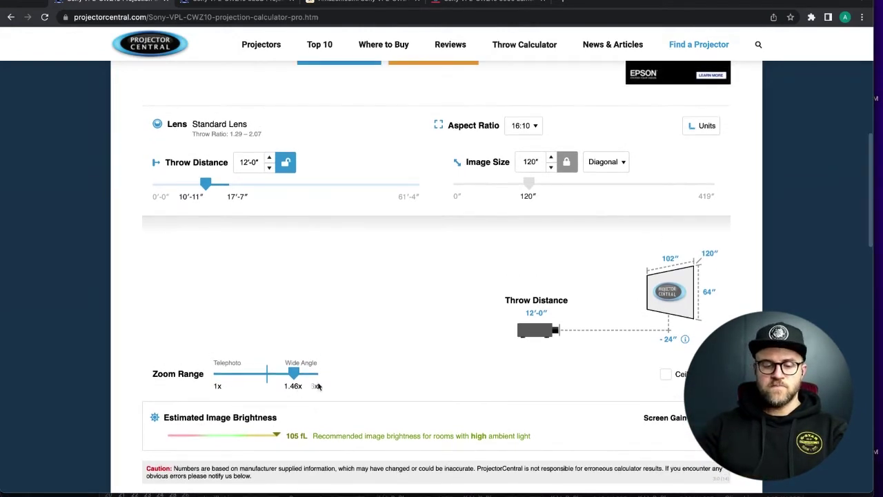
{"action": "scroll", "coordinate": [268, 325], "scroll_direction": "up", "scroll_amount": 2}
{"action": "scroll", "coordinate": [207, 323], "scroll_direction": "down", "scroll_amount": 1}
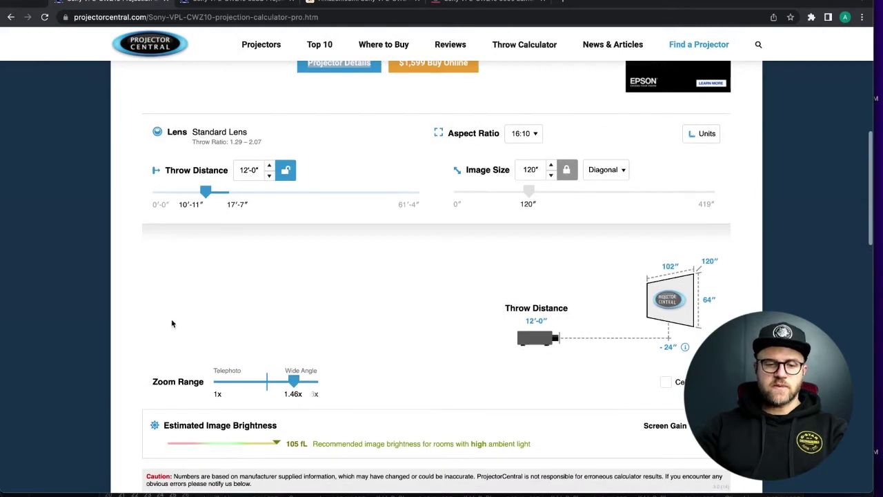
{"action": "scroll", "coordinate": [131, 319], "scroll_direction": "down", "scroll_amount": 1}
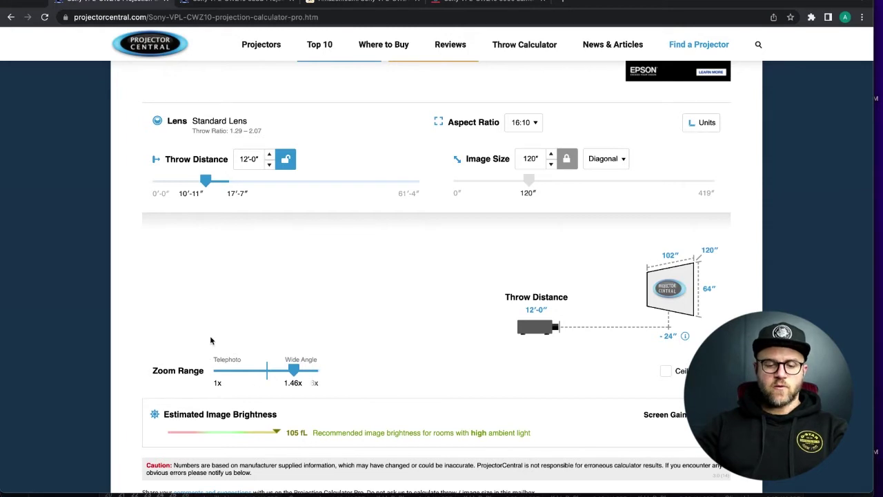
- Try a throw distance of 13'-6" for the 120" image, then return it to 12'-0"
{"action": "scroll", "coordinate": [138, 262], "scroll_direction": "up", "scroll_amount": 2}
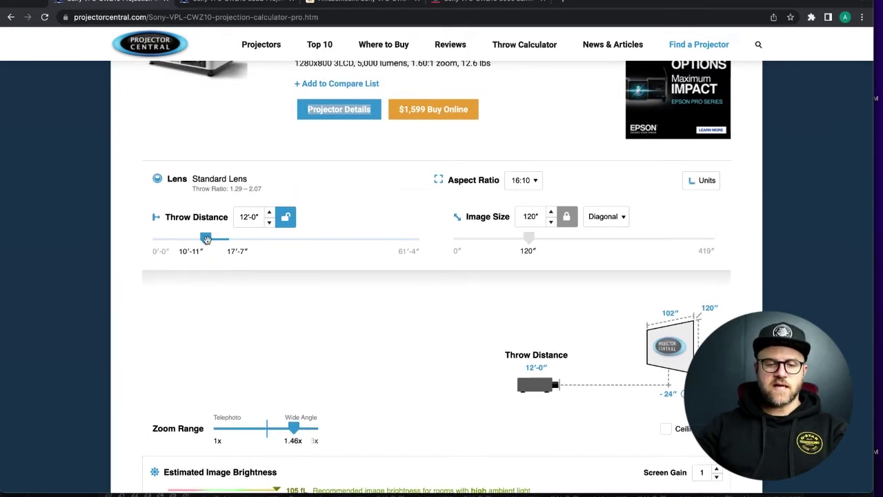
{"action": "mouse_move", "coordinate": [206, 239]}
{"action": "left_mouse_down"}
{"action": "mouse_move", "coordinate": [224, 239]}
{"action": "mouse_move", "coordinate": [193, 239]}
{"action": "mouse_move", "coordinate": [232, 240]}
{"action": "mouse_move", "coordinate": [212, 240]}
{"action": "left_mouse_up"}
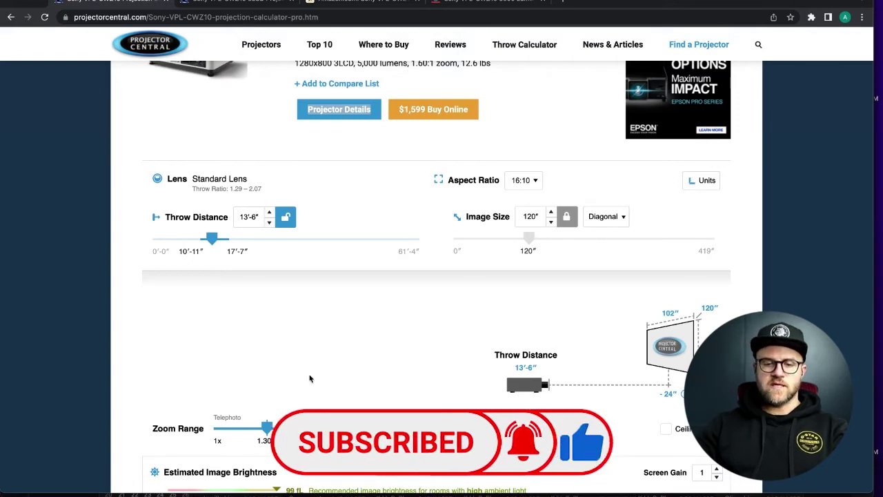
{"action": "scroll", "coordinate": [150, 341], "scroll_direction": "down", "scroll_amount": 1}
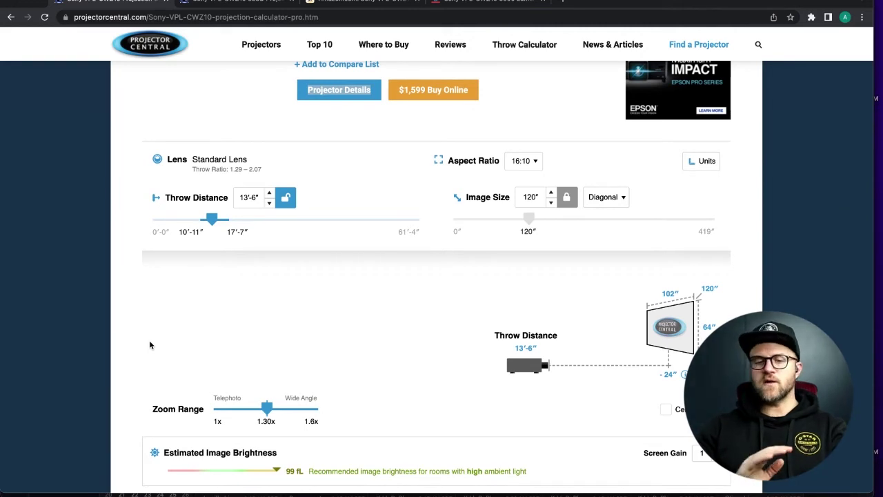
{"action": "scroll", "coordinate": [149, 345], "scroll_direction": "down", "scroll_amount": 1}
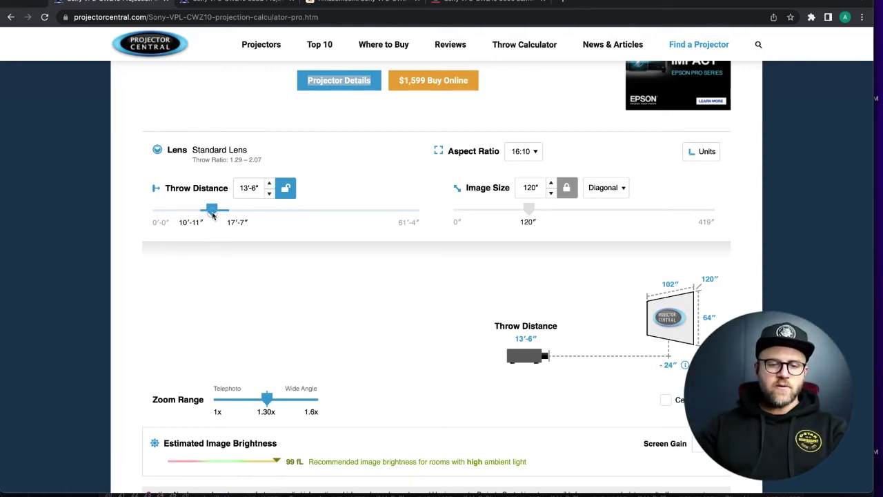
{"action": "mouse_move", "coordinate": [212, 214]}
{"action": "left_mouse_down"}
{"action": "mouse_move", "coordinate": [185, 216]}
{"action": "mouse_move", "coordinate": [231, 213]}
{"action": "mouse_move", "coordinate": [206, 209]}
{"action": "left_mouse_up"}
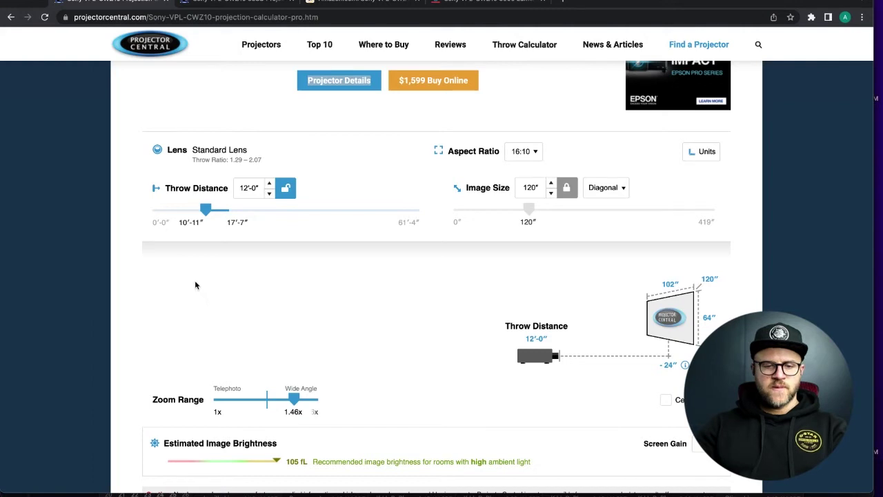
- Dismiss the message notification and check the information on the vertical offset beneath the screen diagram
{"action": "scroll", "coordinate": [125, 273], "scroll_direction": "down", "scroll_amount": 1}
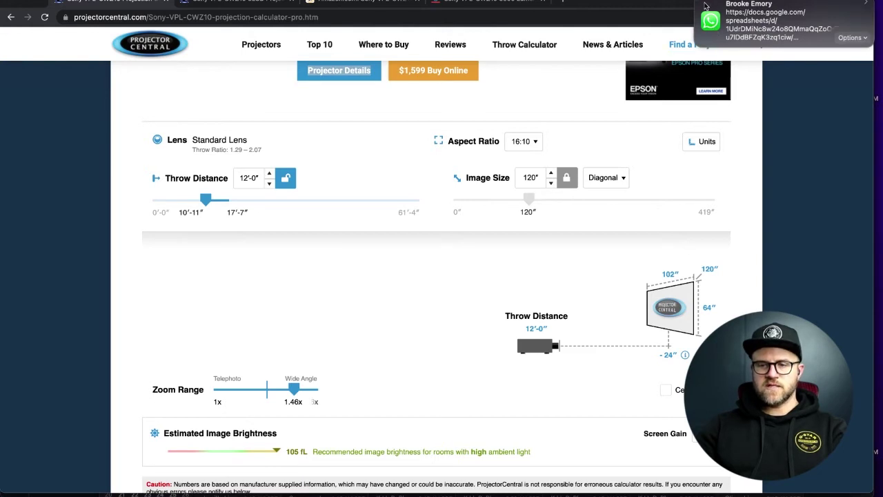
{"action": "left_click", "coordinate": [697, 2]}
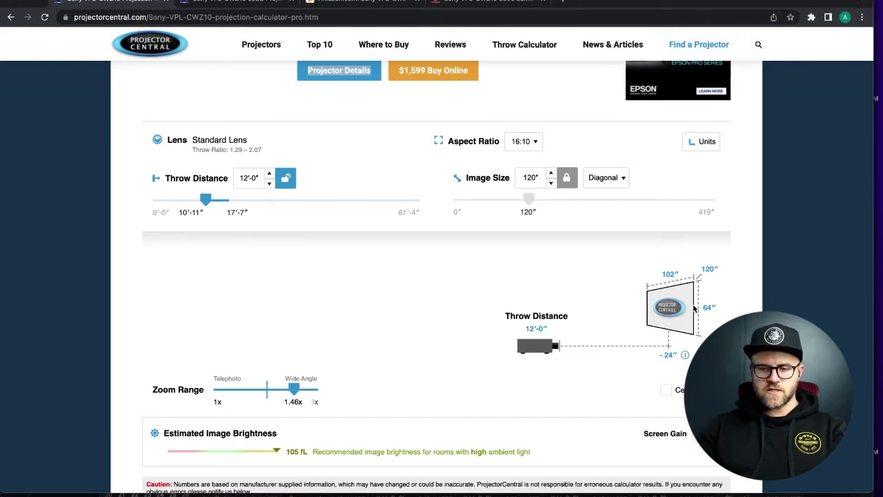
{"action": "scroll", "coordinate": [583, 338], "scroll_direction": "down", "scroll_amount": 1}
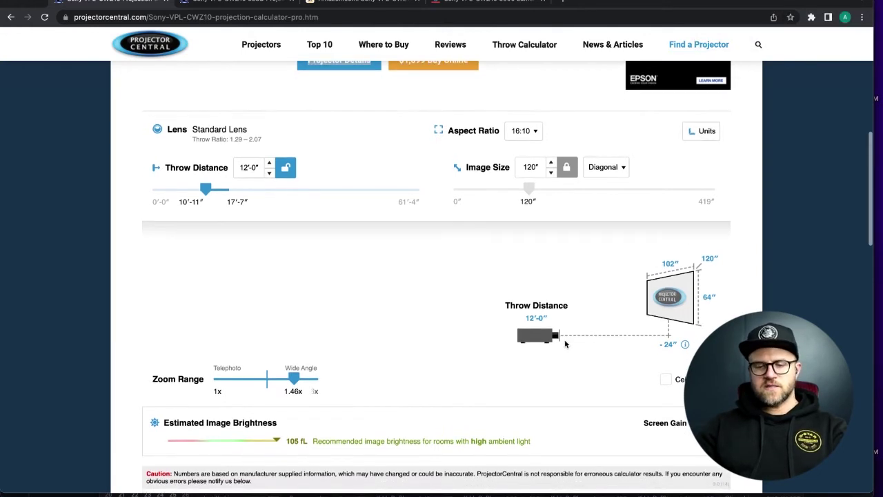
{"action": "left_click", "coordinate": [685, 344]}
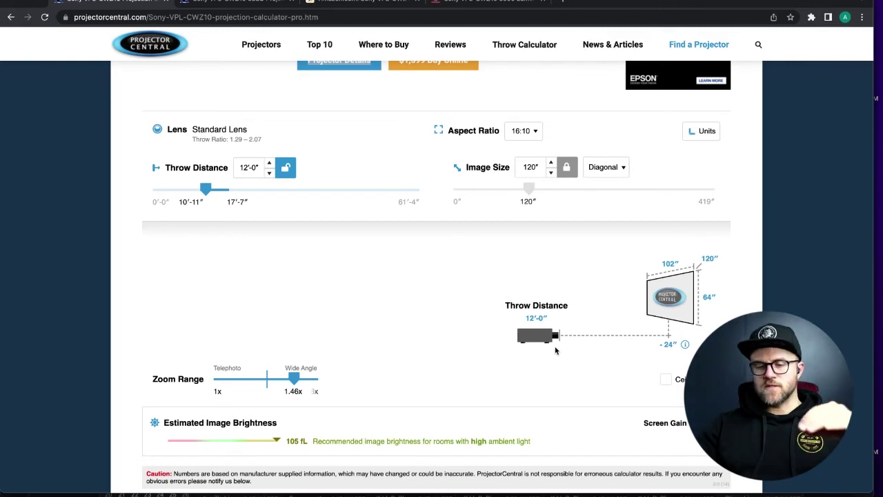
- Examine the estimated image brightness, screen gain and zoom range for the 120" image at the 12'-0" throw distance
{"action": "scroll", "coordinate": [453, 316], "scroll_direction": "down", "scroll_amount": 1}
{"action": "scroll", "coordinate": [453, 318], "scroll_direction": "up", "scroll_amount": 1}
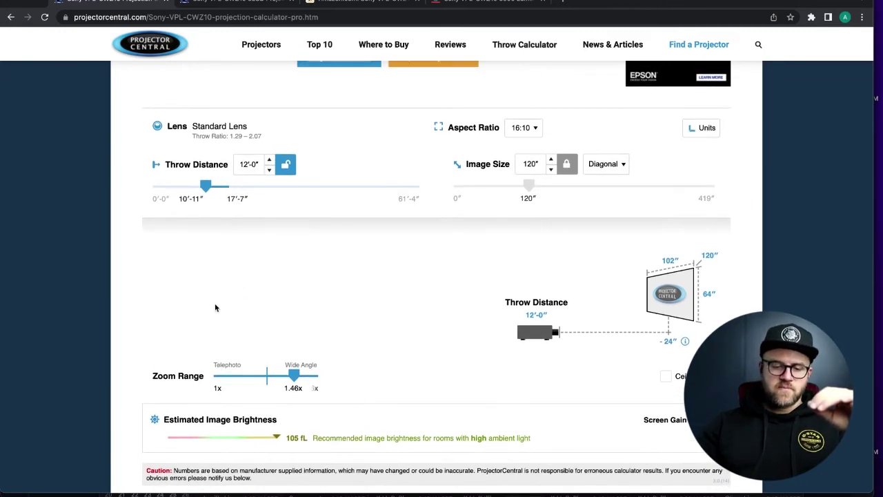
{"action": "scroll", "coordinate": [154, 287], "scroll_direction": "down", "scroll_amount": 1}
{"action": "scroll", "coordinate": [139, 291], "scroll_direction": "down", "scroll_amount": 1}
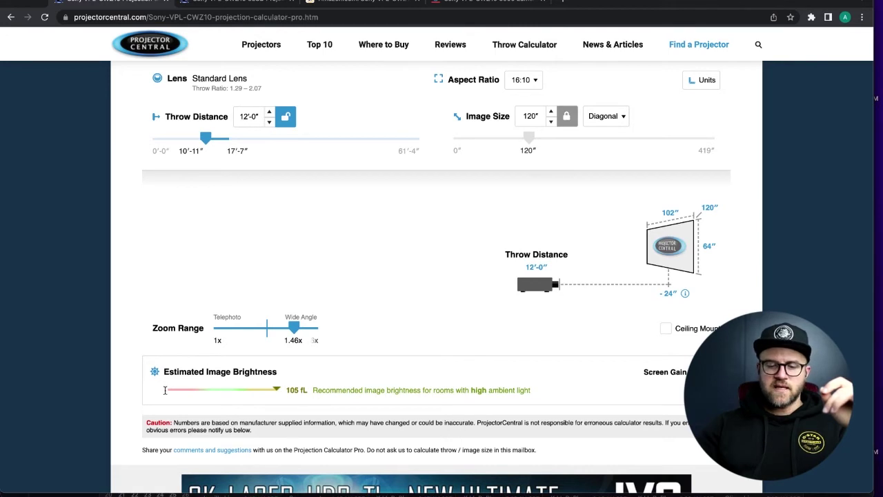
{"action": "scroll", "coordinate": [153, 391], "scroll_direction": "down", "scroll_amount": 1}
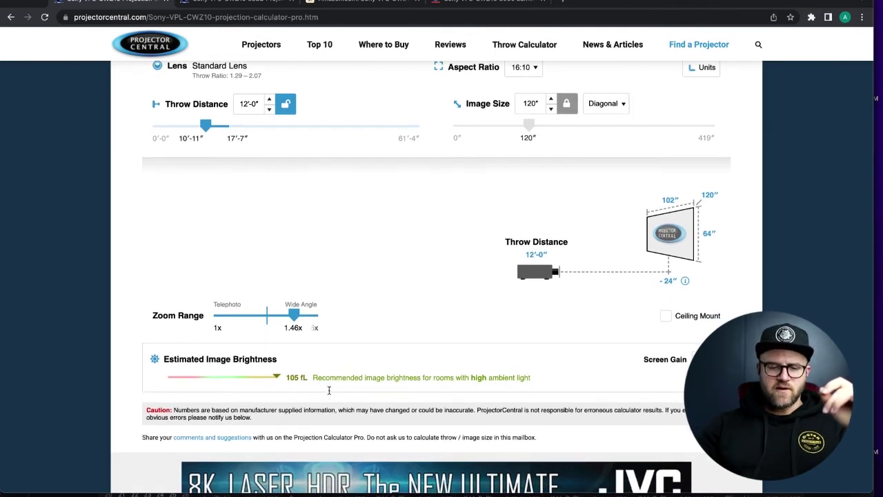
{"action": "scroll", "coordinate": [140, 364], "scroll_direction": "down", "scroll_amount": 3}
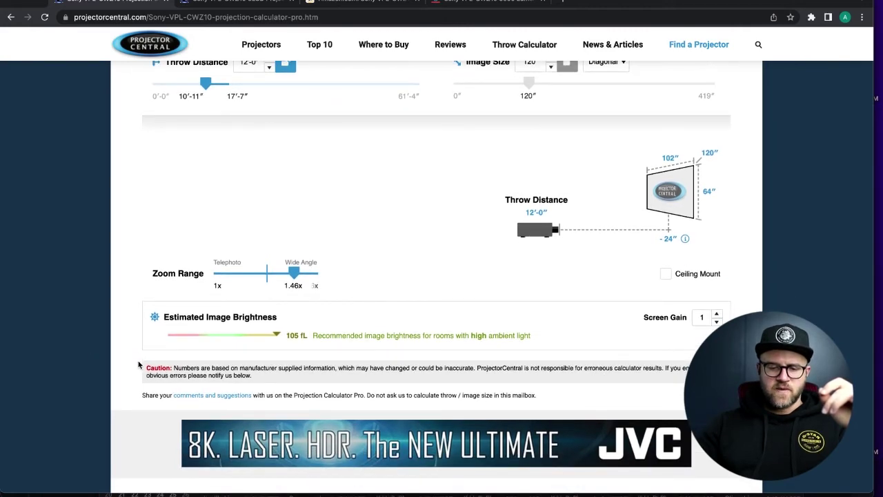
{"action": "scroll", "coordinate": [139, 364], "scroll_direction": "up", "scroll_amount": 4}
{"action": "scroll", "coordinate": [138, 364], "scroll_direction": "down", "scroll_amount": 3}
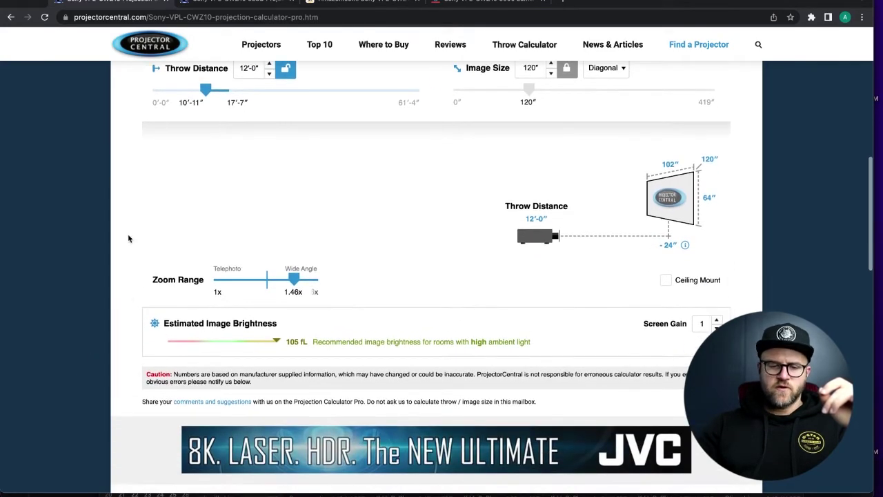
{"action": "scroll", "coordinate": [136, 373], "scroll_direction": "up", "scroll_amount": 3}
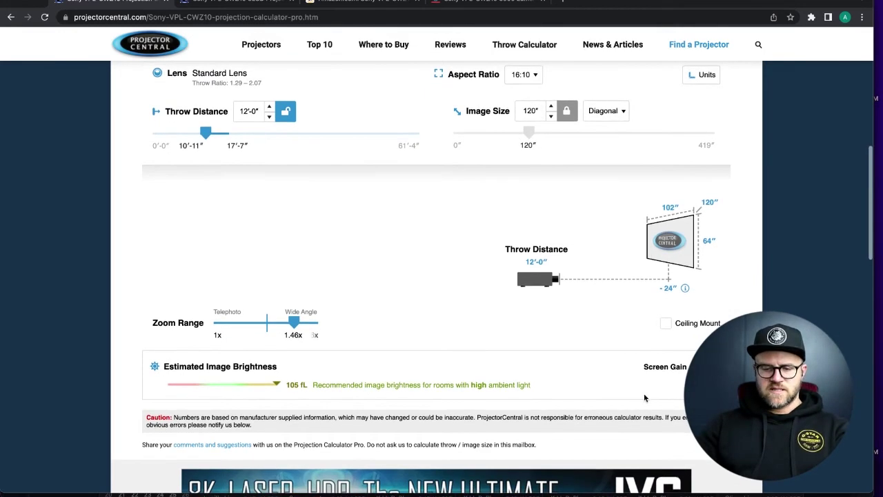
{"action": "scroll", "coordinate": [580, 317], "scroll_direction": "down", "scroll_amount": 2}
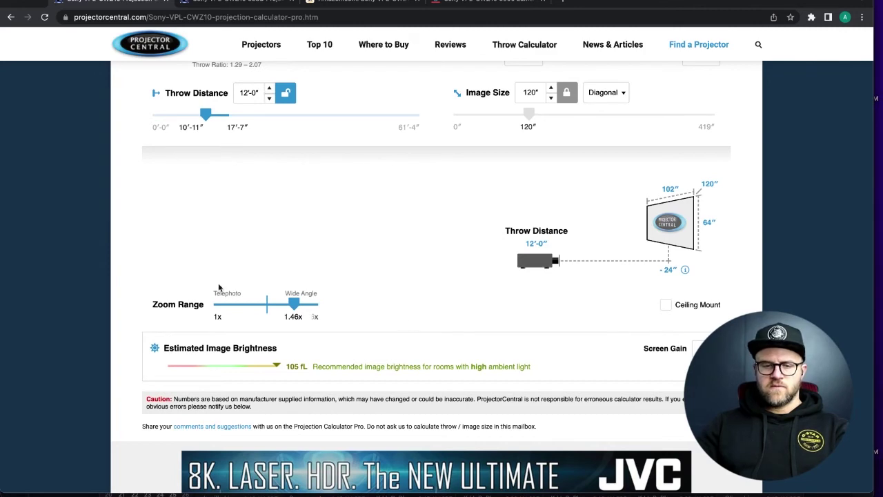
{"action": "scroll", "coordinate": [129, 314], "scroll_direction": "up", "scroll_amount": 1}
{"action": "scroll", "coordinate": [128, 314], "scroll_direction": "up", "scroll_amount": 2}
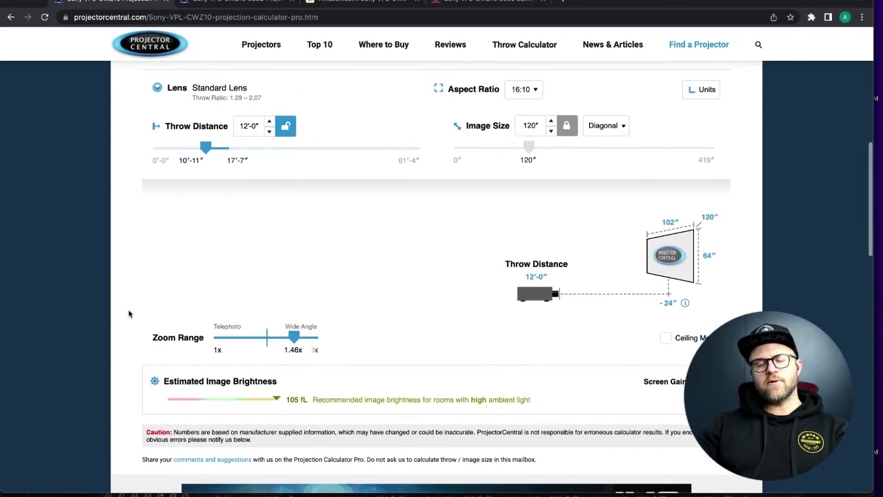
{"action": "scroll", "coordinate": [129, 314], "scroll_direction": "up", "scroll_amount": 1}
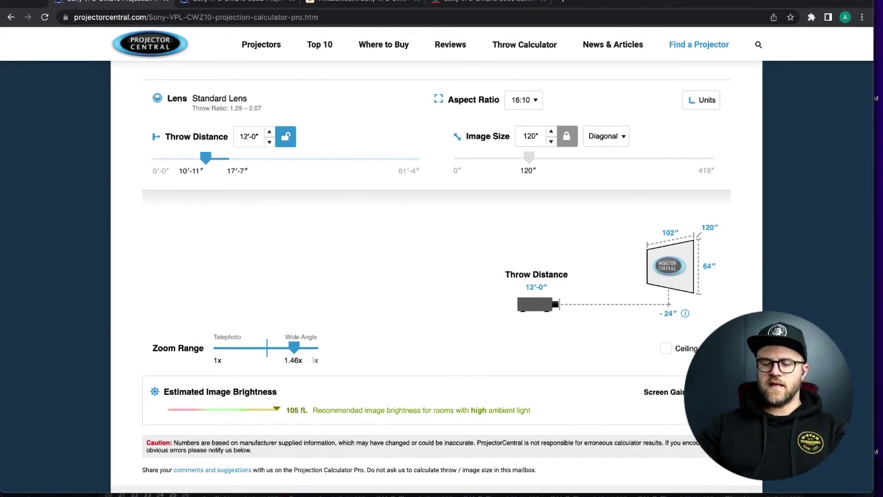
{"action": "scroll", "coordinate": [125, 357], "scroll_direction": "down", "scroll_amount": 1}
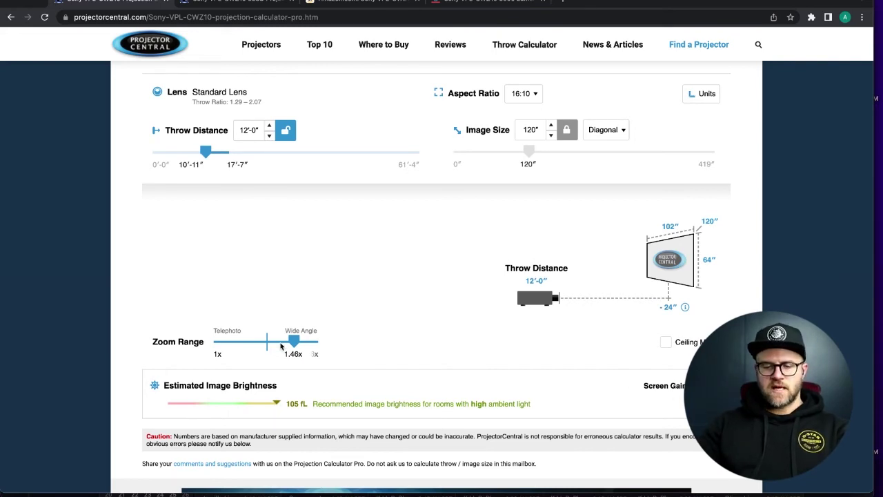
{"action": "scroll", "coordinate": [174, 328], "scroll_direction": "down", "scroll_amount": 3}
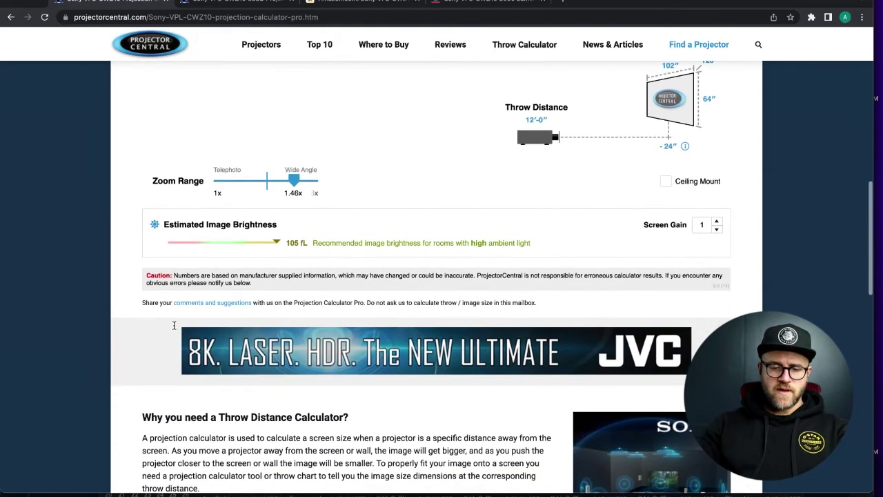
{"action": "scroll", "coordinate": [174, 327], "scroll_direction": "up", "scroll_amount": 5}
{"action": "scroll", "coordinate": [173, 328], "scroll_direction": "down", "scroll_amount": 4}
{"action": "scroll", "coordinate": [174, 328], "scroll_direction": "up", "scroll_amount": 2}
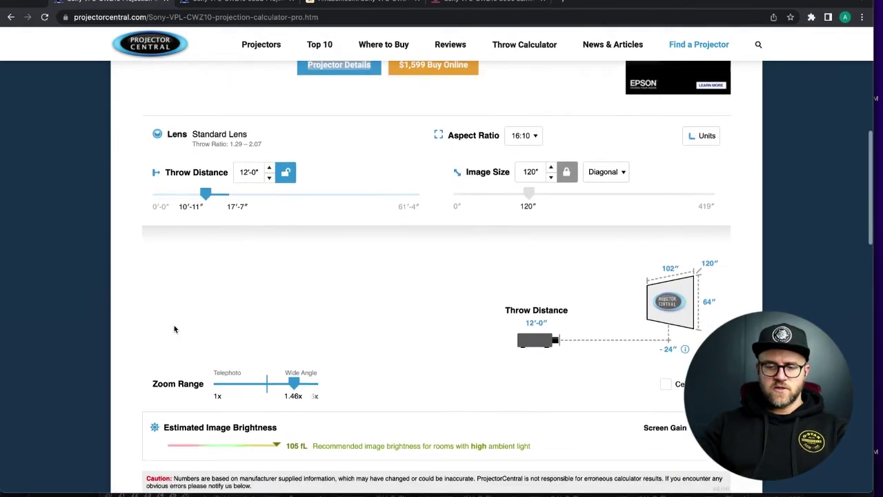
{"action": "scroll", "coordinate": [127, 308], "scroll_direction": "down", "scroll_amount": 1}
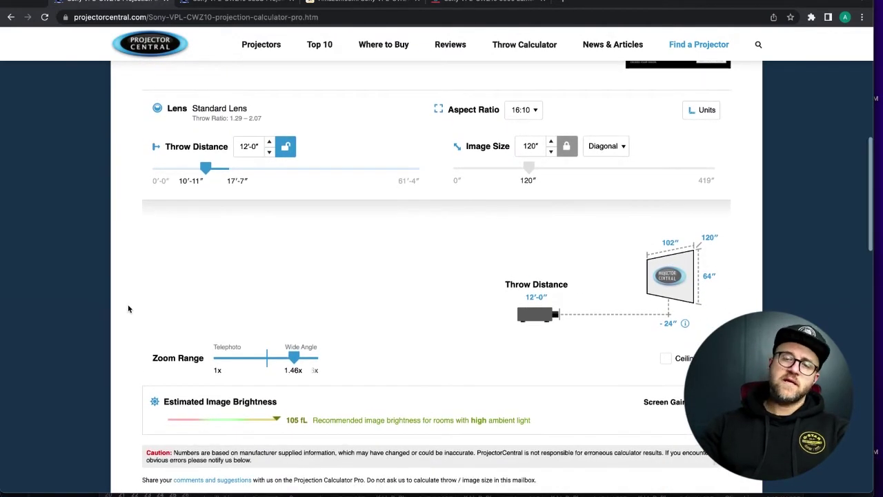